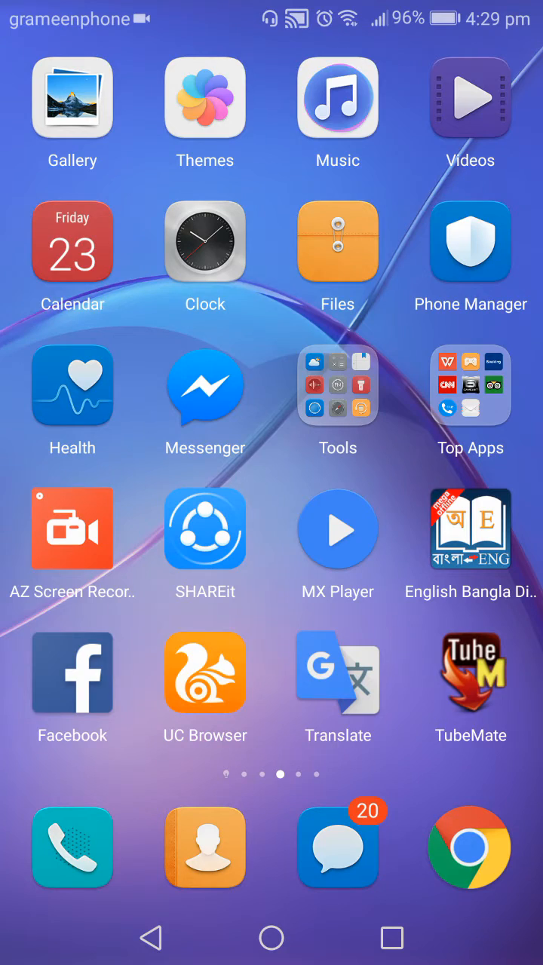
Swipe to the main home page and launch Chrome from the dock
{"action": "left_click_drag", "start_coordinate": [113, 453], "coordinate": [453, 453]}
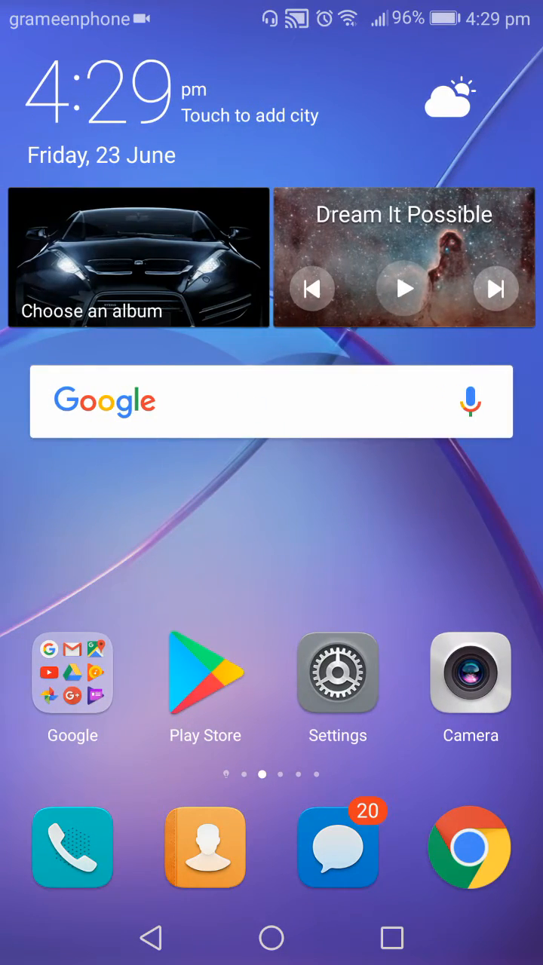
{"action": "left_click", "coordinate": [469, 849]}
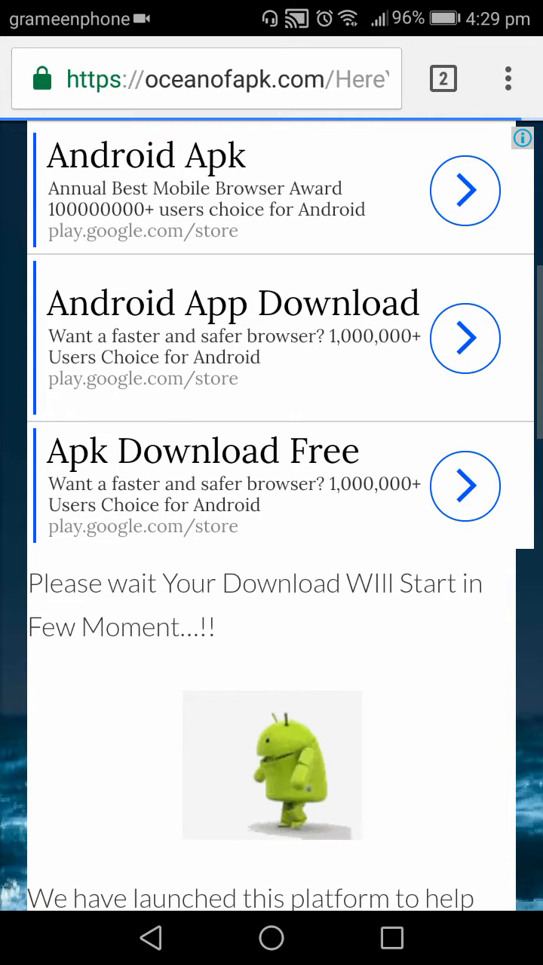
{"action": "scroll", "coordinate": [271, 527], "scroll_direction": "down", "scroll_amount": 10}
{"action": "scroll", "coordinate": [272, 528], "scroll_direction": "down", "scroll_amount": 5}
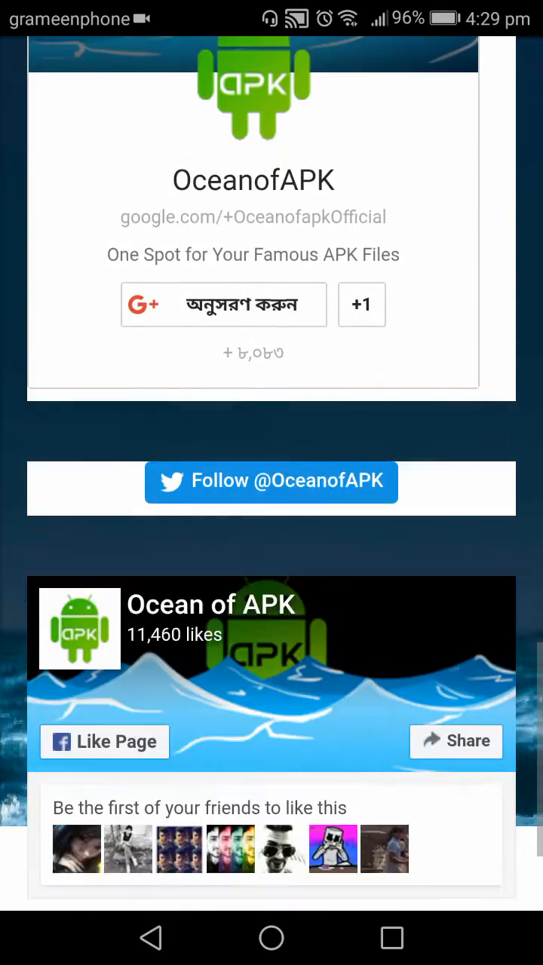
{"action": "scroll", "coordinate": [271, 527], "scroll_direction": "up", "scroll_amount": 15}
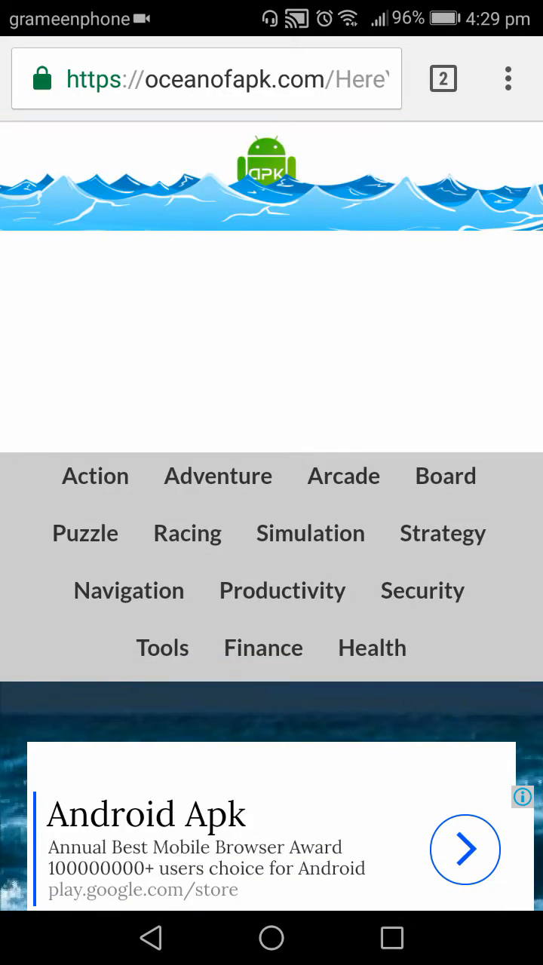
{"action": "scroll", "coordinate": [272, 528], "scroll_direction": "down", "scroll_amount": 10}
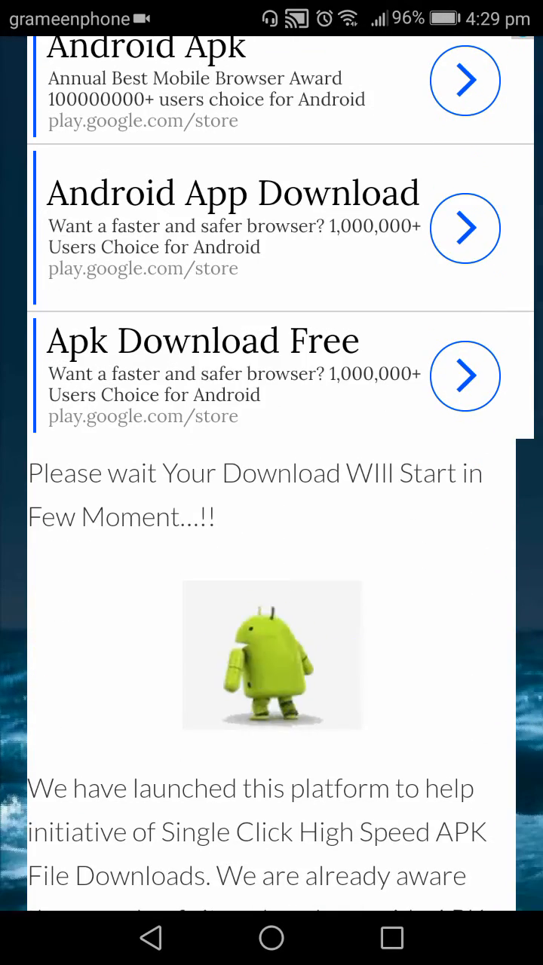
{"action": "scroll", "coordinate": [271, 528], "scroll_direction": "up", "scroll_amount": 10}
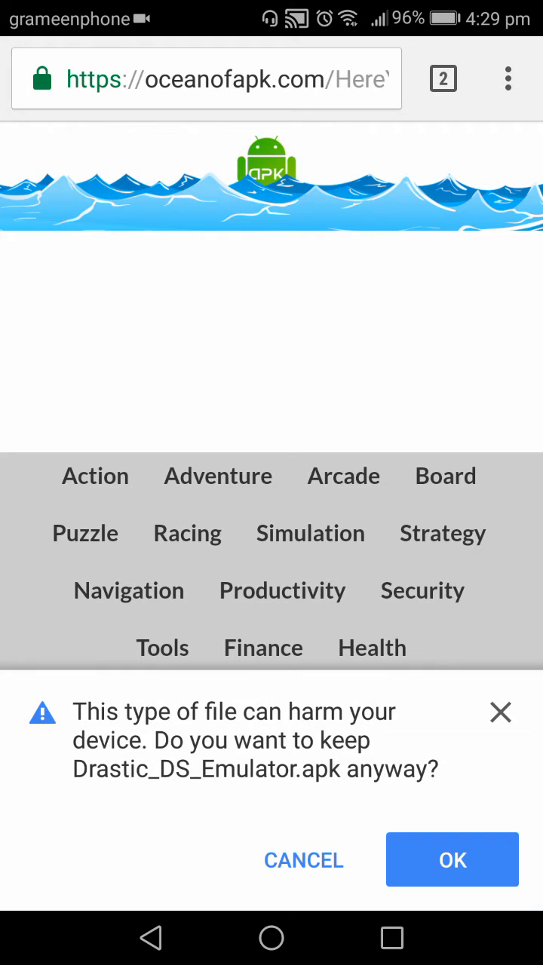
Keep the Drastic_DS_Emulator.apk download, view its progress notification, then go Home
{"action": "left_click", "coordinate": [452, 859]}
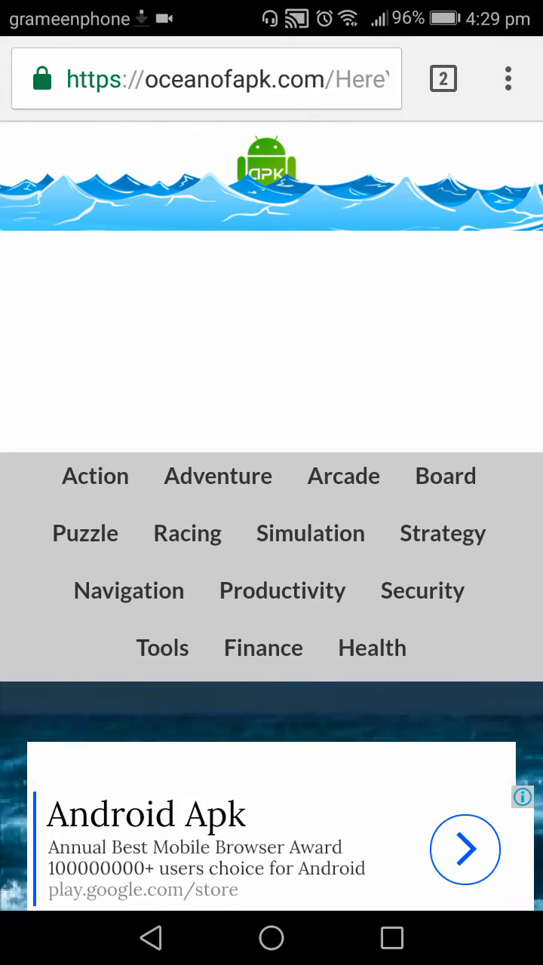
{"action": "left_click_drag", "start_coordinate": [272, 18], "coordinate": [271, 453]}
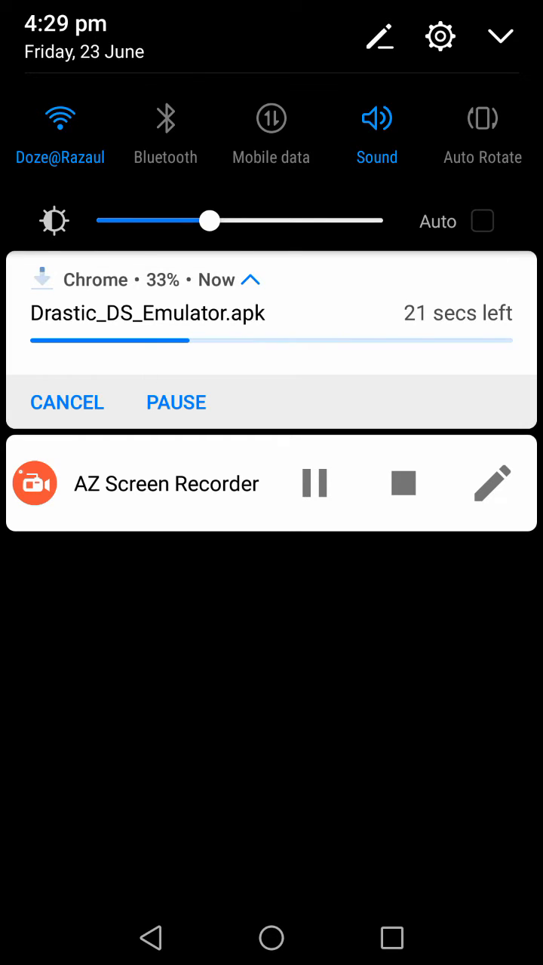
{"action": "left_click", "coordinate": [272, 937]}
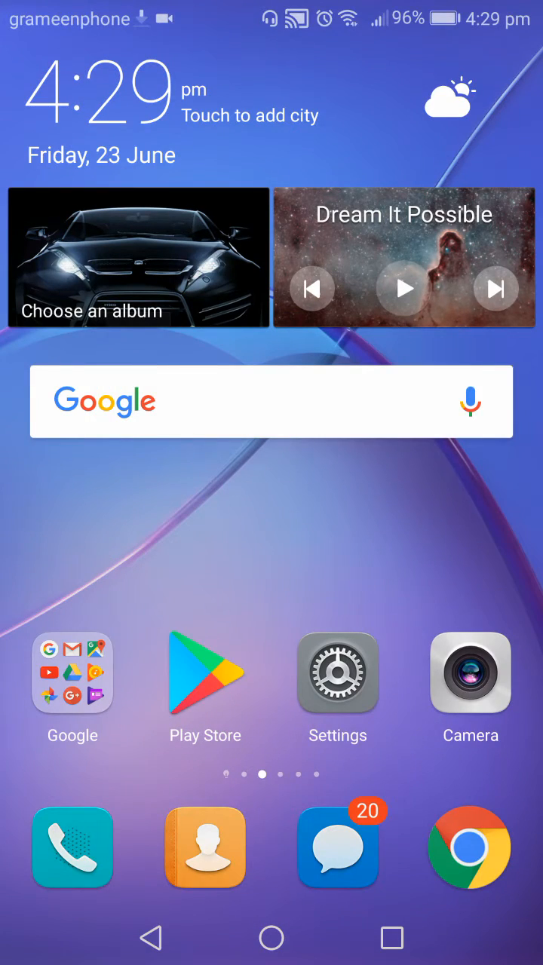
Swipe through home pages and try launching DraStic before the download finishes
{"action": "mouse_move", "coordinate": [151, 527]}
{"action": "left_mouse_down"}
{"action": "mouse_move", "coordinate": [453, 528]}
{"action": "mouse_move", "coordinate": [75, 528]}
{"action": "left_mouse_up"}
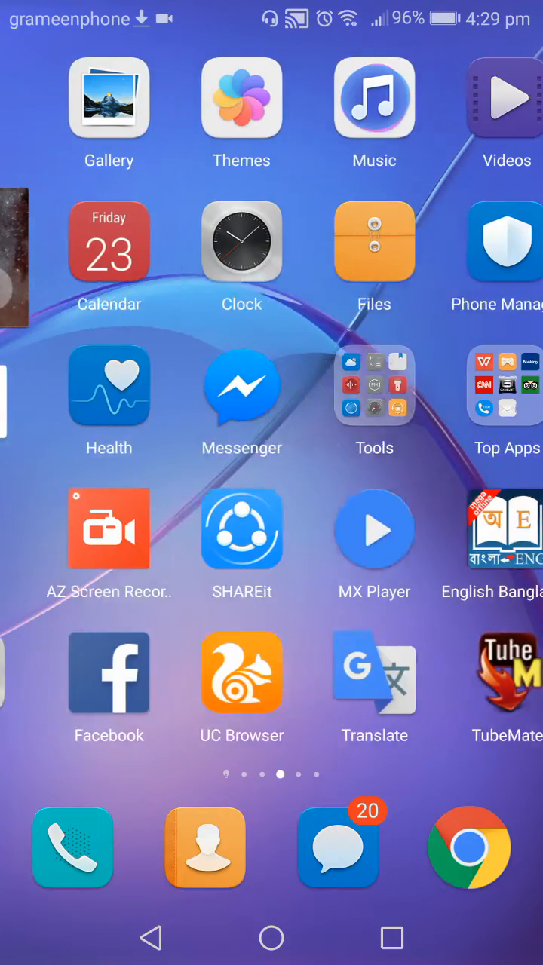
{"action": "left_click_drag", "start_coordinate": [453, 528], "coordinate": [75, 527]}
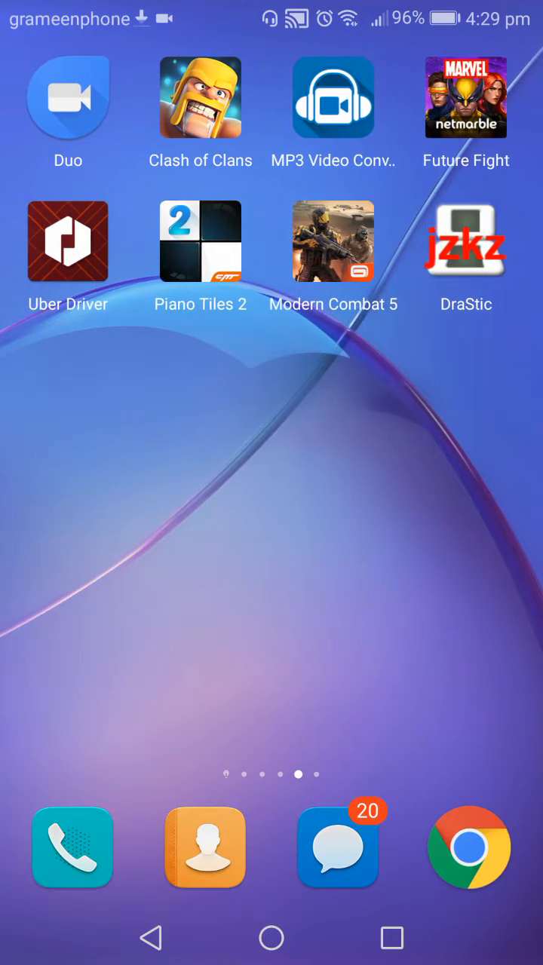
{"action": "left_click", "coordinate": [471, 241]}
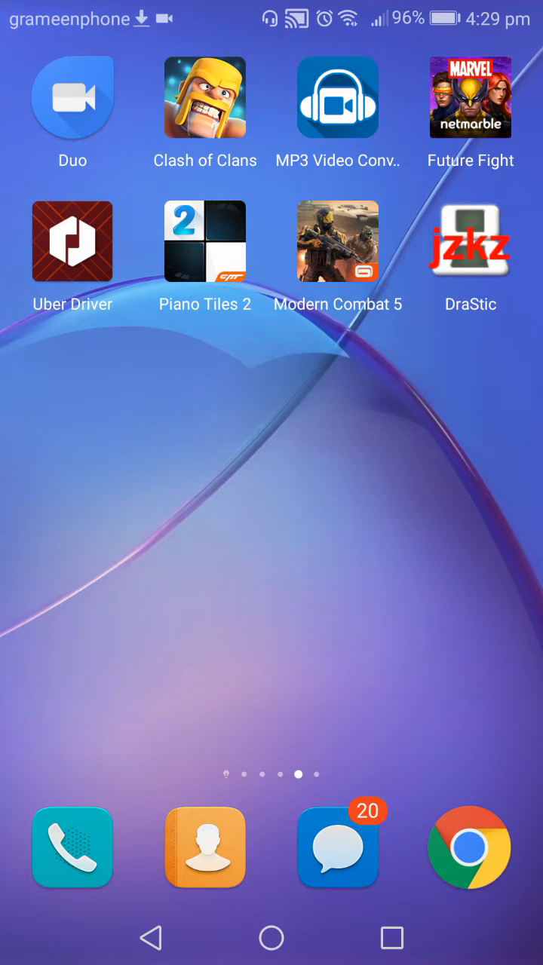
{"action": "left_click_drag", "start_coordinate": [226, 528], "coordinate": [291, 528]}
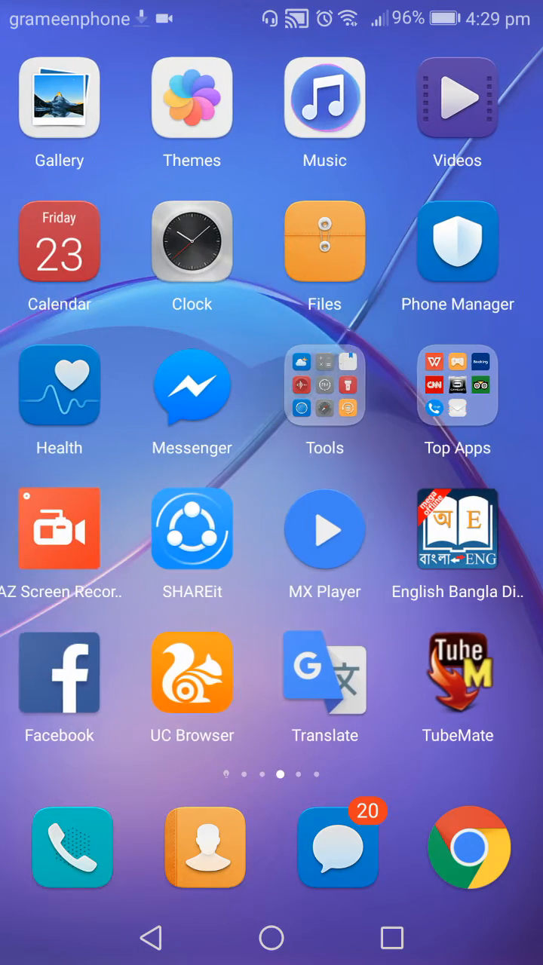
Pause the Chrome APK download from the notification shade and close the shade
{"action": "left_click_drag", "start_coordinate": [271, 8], "coordinate": [271, 527]}
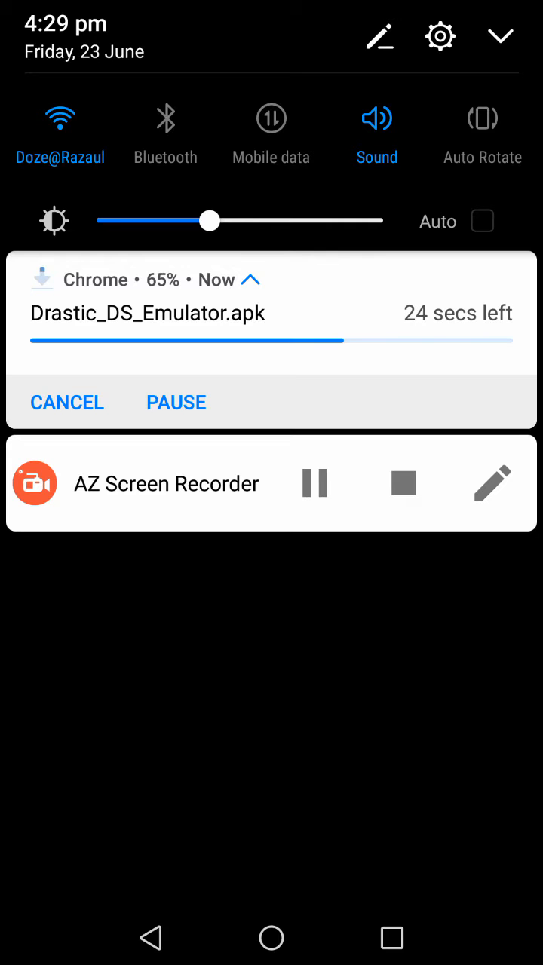
{"action": "left_click", "coordinate": [176, 402]}
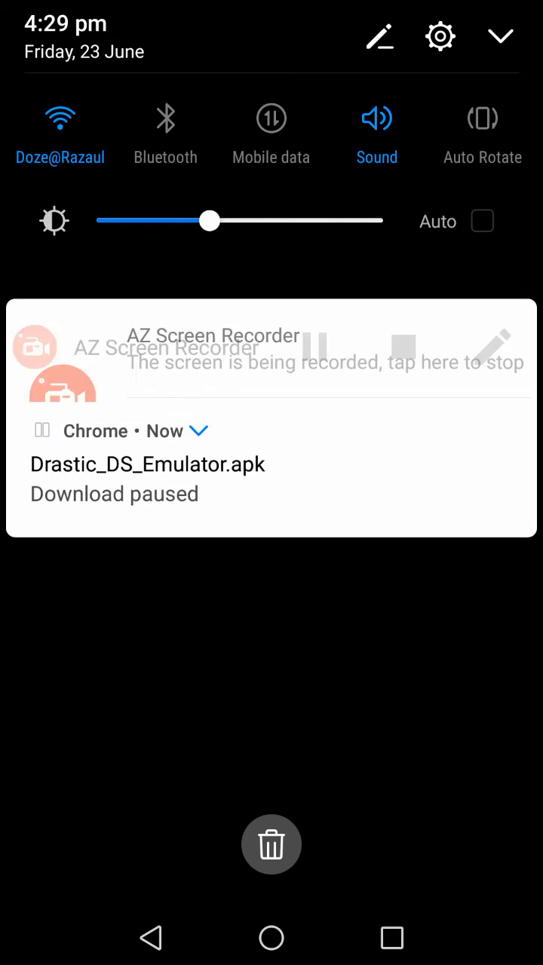
{"action": "key", "text": "Escape"}
{"action": "mouse_move", "coordinate": [113, 528]}
{"action": "left_mouse_down"}
{"action": "mouse_move", "coordinate": [453, 528]}
{"action": "mouse_move", "coordinate": [76, 528]}
{"action": "left_mouse_up"}
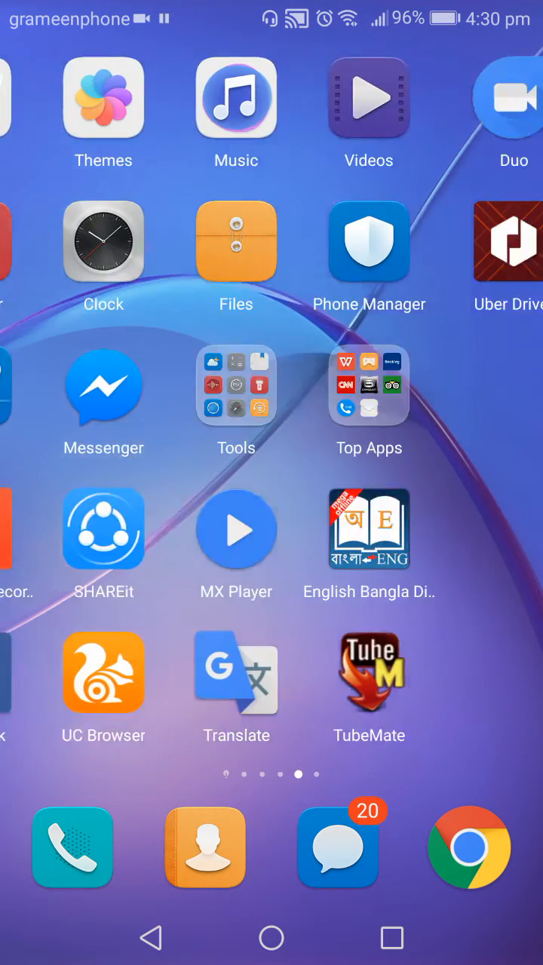
Launch DraStic from the apps page to its main menu, then return Home
{"action": "left_click_drag", "start_coordinate": [452, 528], "coordinate": [75, 528]}
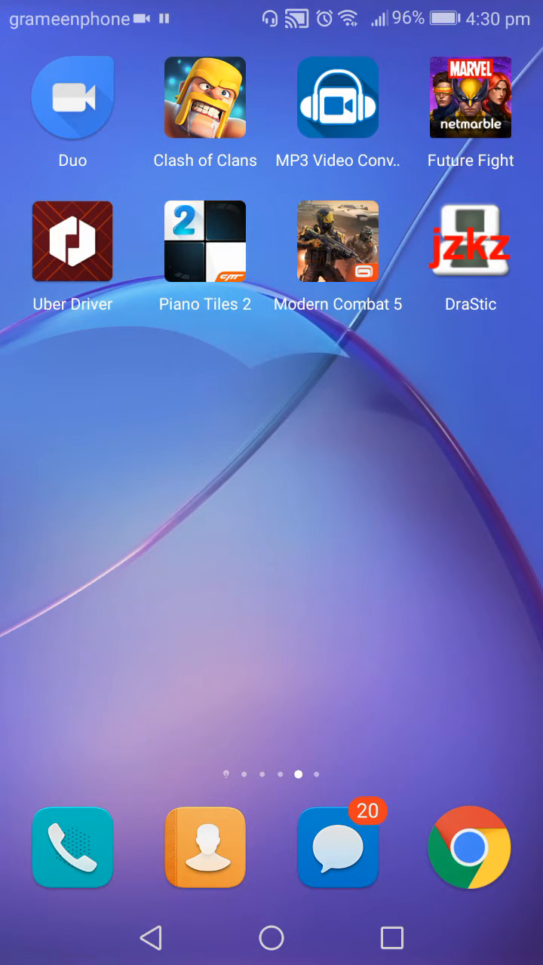
{"action": "mouse_move", "coordinate": [452, 527]}
{"action": "left_mouse_down"}
{"action": "mouse_move", "coordinate": [75, 528]}
{"action": "mouse_move", "coordinate": [453, 528]}
{"action": "left_mouse_up"}
{"action": "left_click", "coordinate": [471, 241]}
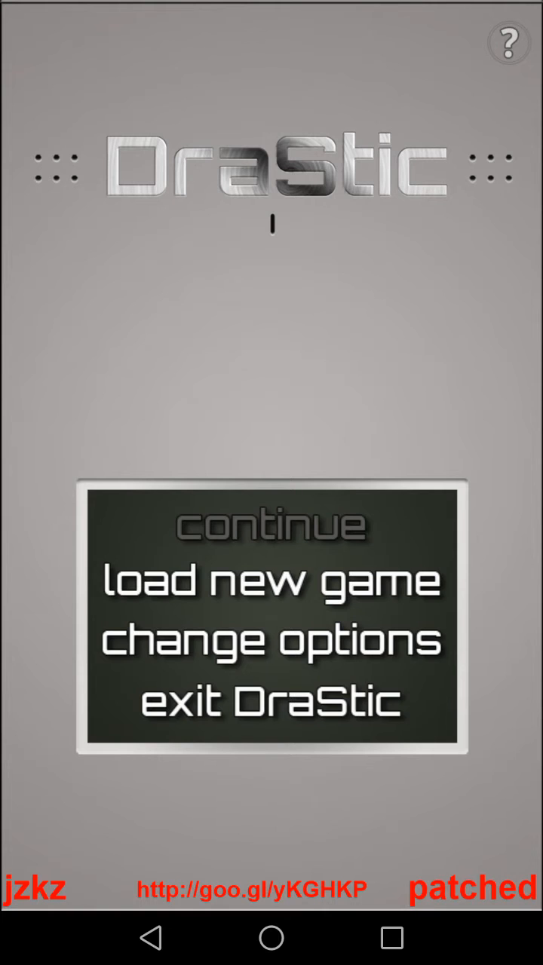
{"action": "left_click", "coordinate": [272, 938]}
Return to the main home page and pull down the notification shade
{"action": "left_click_drag", "start_coordinate": [113, 452], "coordinate": [415, 453]}
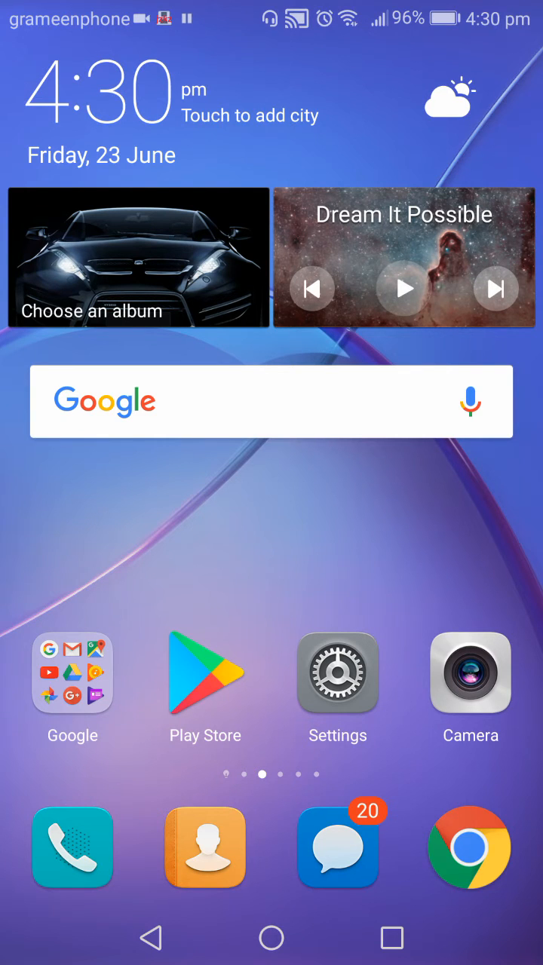
{"action": "left_click_drag", "start_coordinate": [271, 15], "coordinate": [271, 527]}
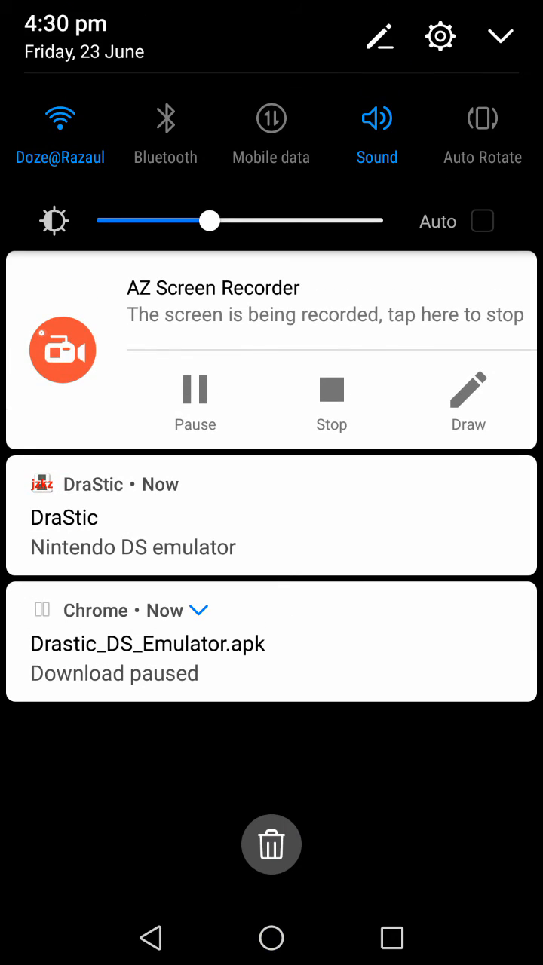